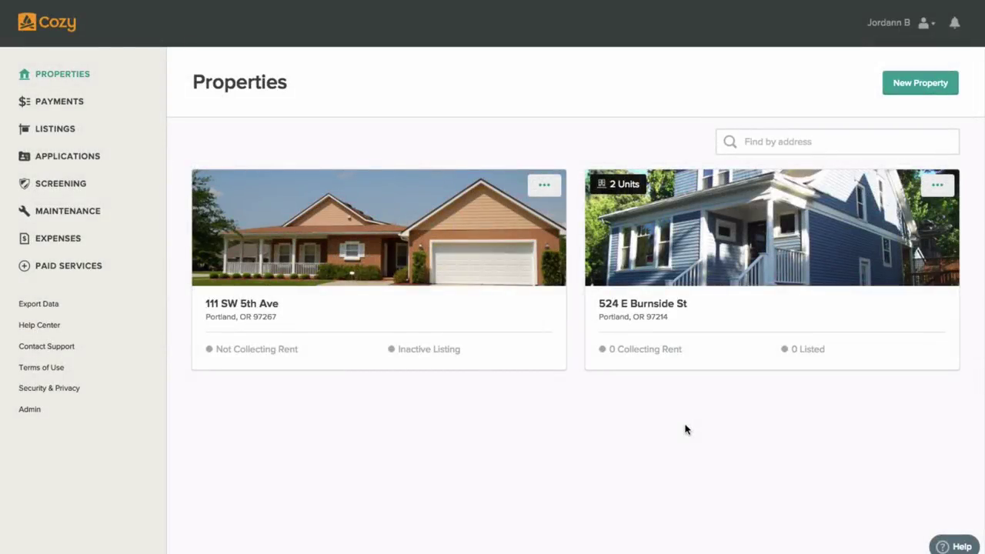
click(700, 256)
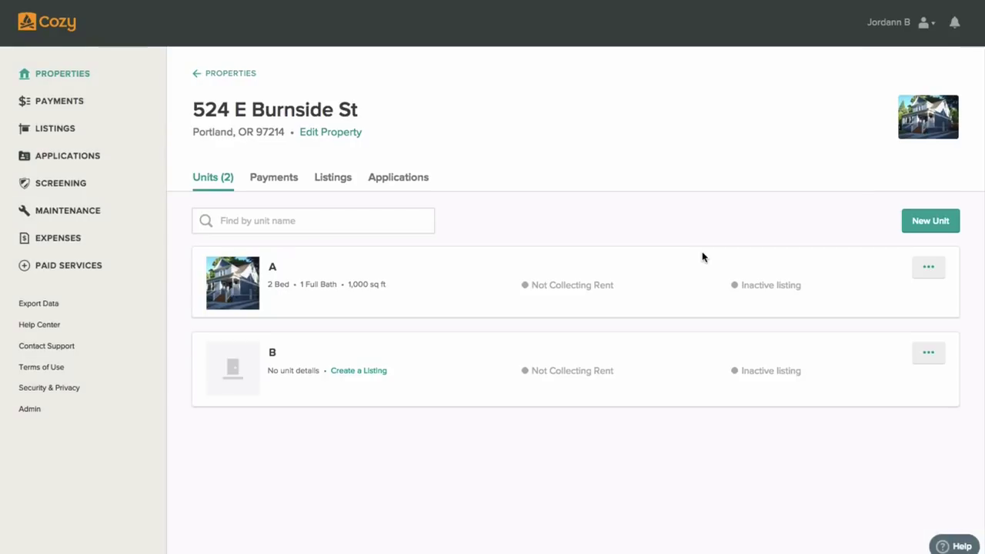
click(377, 371)
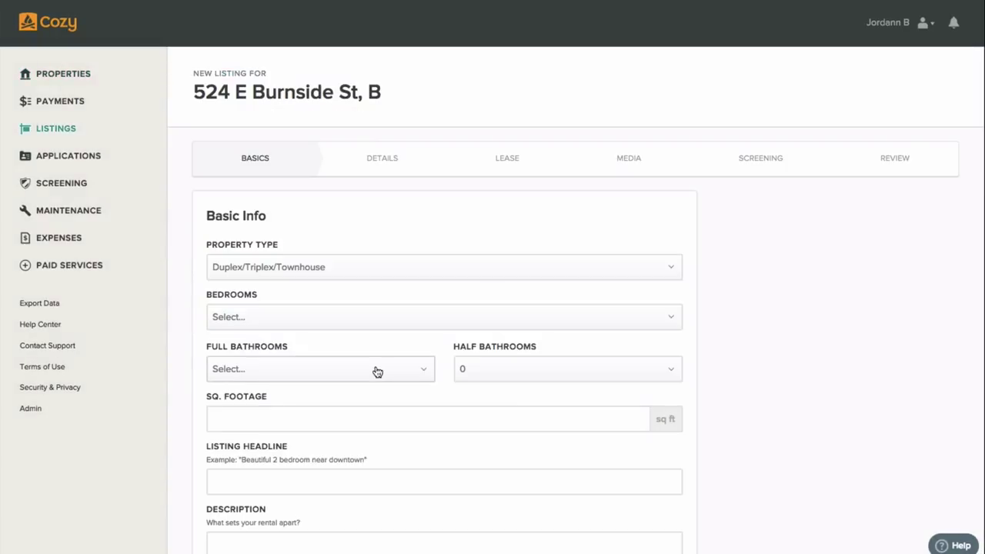
click(373, 316)
click(368, 353)
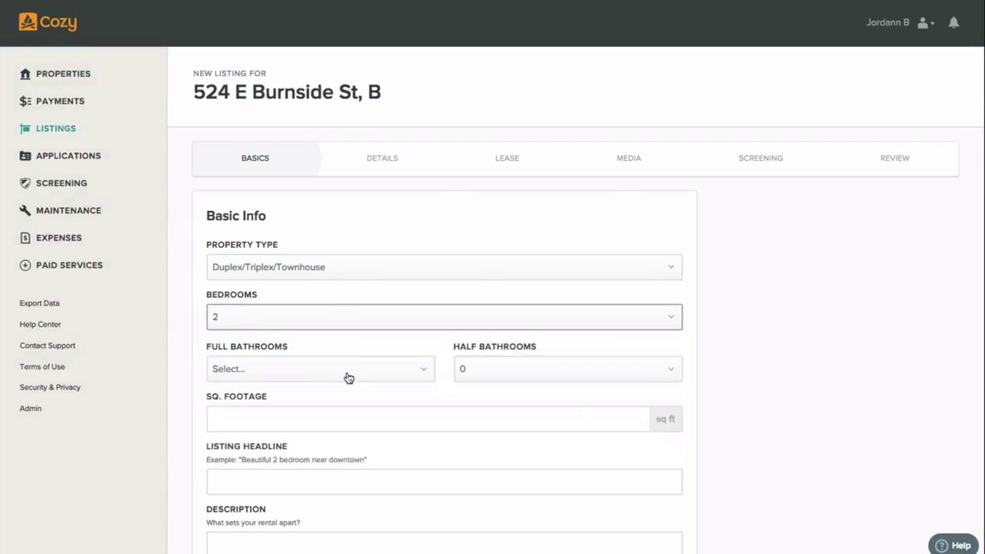
click(346, 372)
click(340, 395)
click(332, 417)
text(1200)
- Add the headline 'Beautiful 2 bedroom in Kerns' and a pasted description, then save the basics
key(Tab)
text(Beautiful 2 bedroom in Kerns)
click(304, 544)
scroll(304, 544, down, 2)
text(New stainless steel appliances! 2 bedroom, 1 bath duplex in Kerns neighborhood close to downtown. Available August 1st. Three block away from great restaurants and shops like Whole Foods, Laurelhurst Market, Salt and Straw, and more. Newly refinished hardwood floors throughout, large basement storage unit, and great back patio. $1,200 per month. Water, gas, and electric paid by tenant. Applicants are required to complete an application and pay for a credit report and background check through Cozy ($39.99).)
click(303, 539)
- Mark the unit pets OK with an in-unit washer/dryer and save the details
click(213, 203)
scroll(223, 231, down, 3)
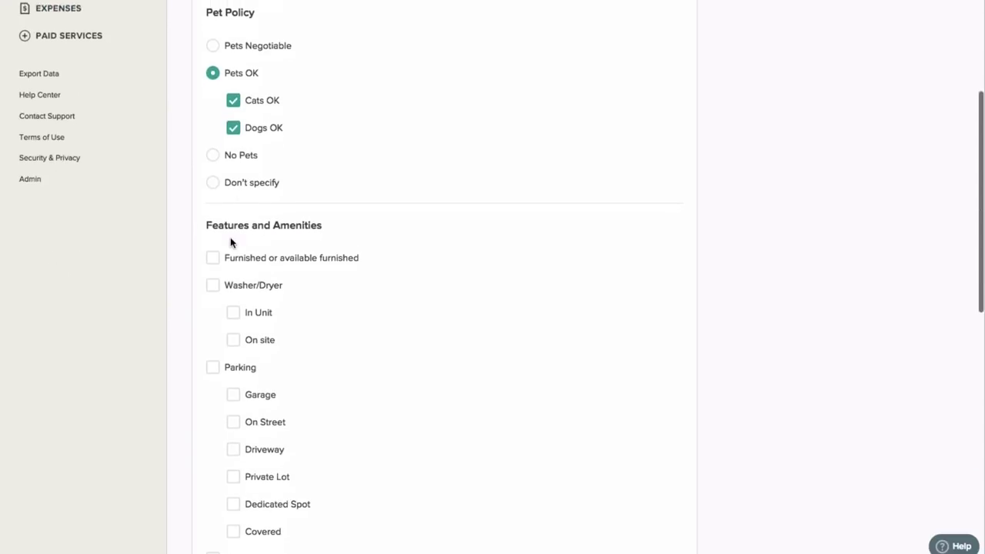
click(231, 306)
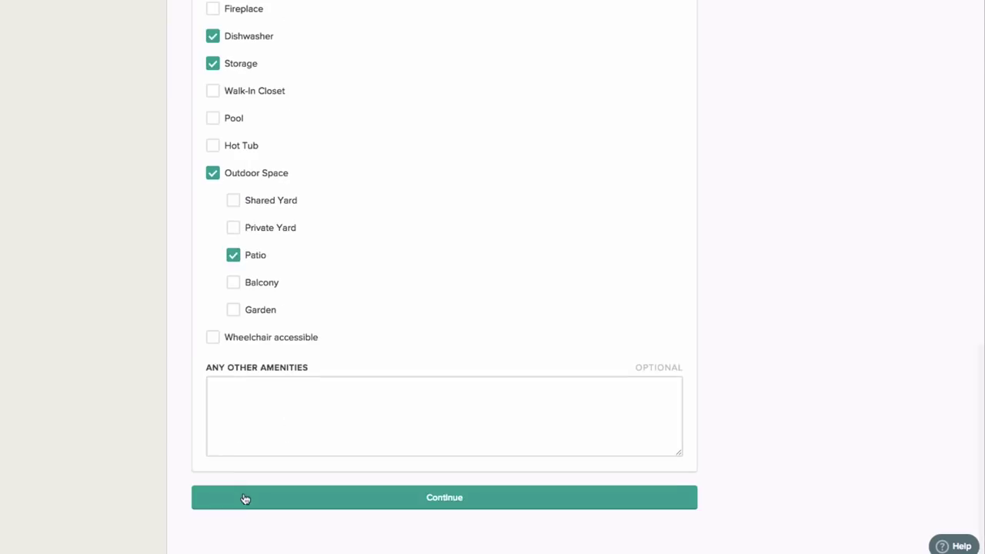
click(244, 497)
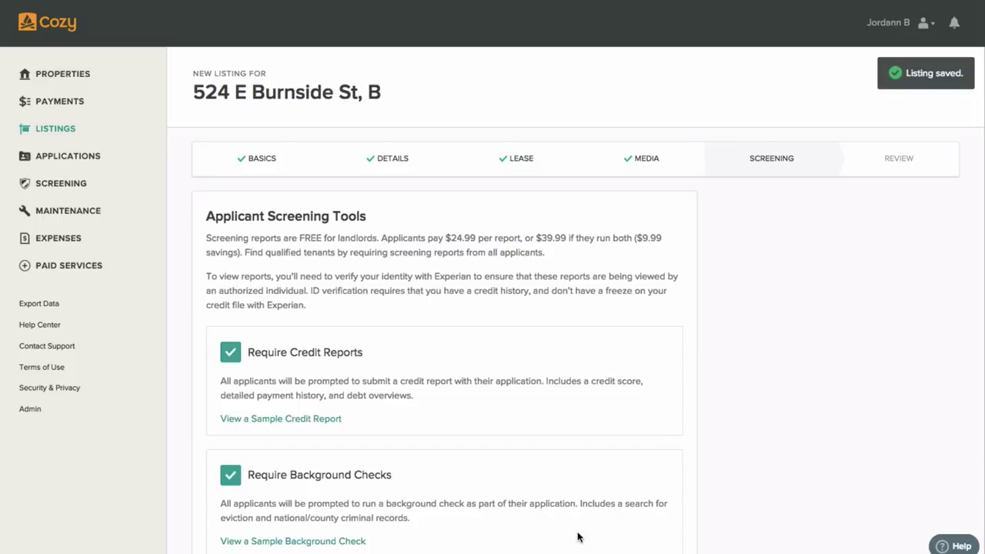
- Leave both Require Credit Reports and Require Background Checks ticked and continue to the review
scroll(579, 536, down, 3)
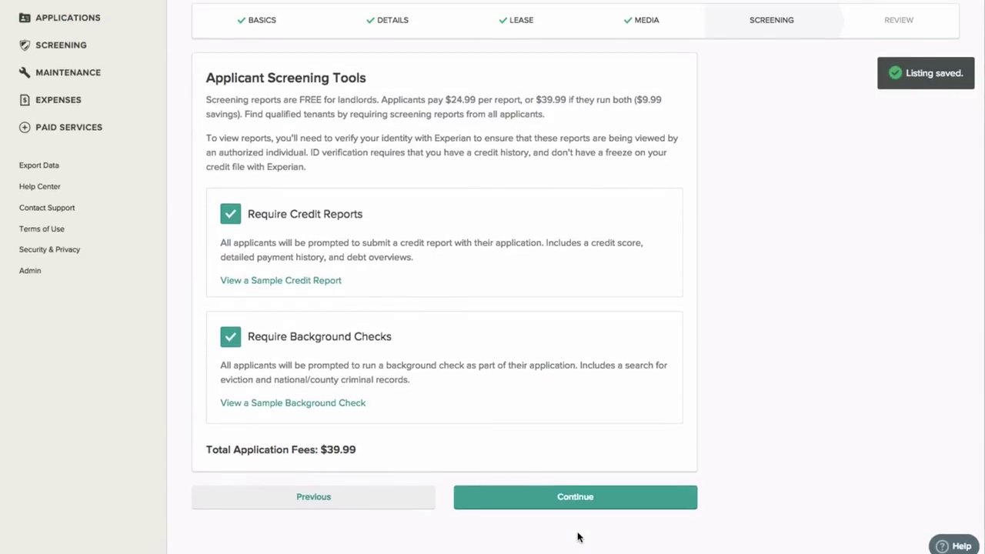
click(228, 340)
click(230, 216)
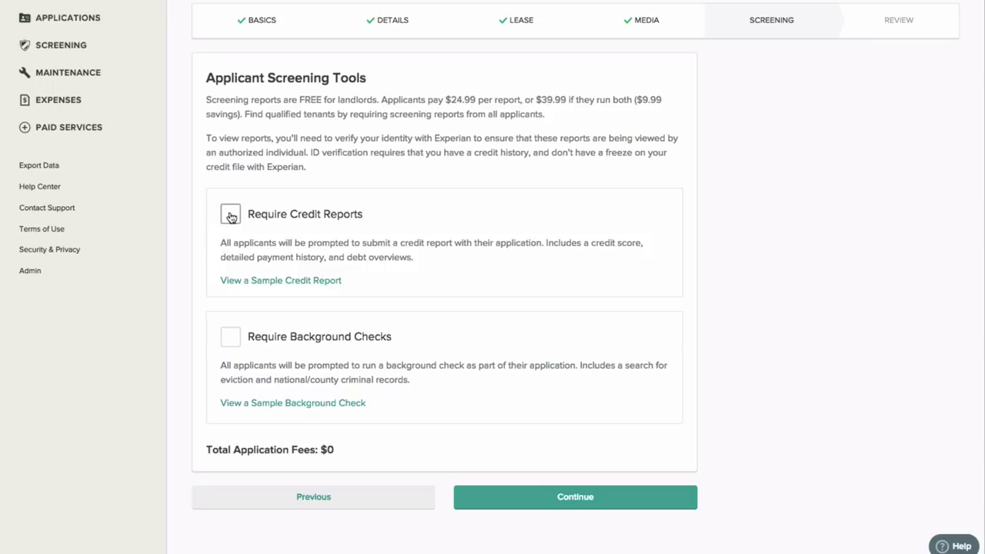
click(231, 216)
click(230, 336)
click(486, 499)
scroll(486, 500, down, 2)
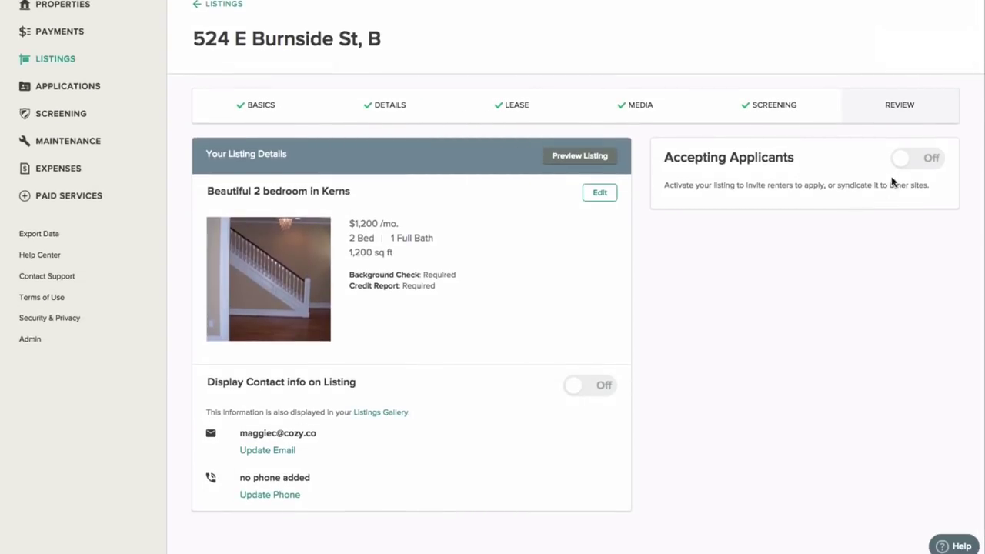
- Switch Accepting Applicants on for the unit B listing and scroll through its public page
click(916, 160)
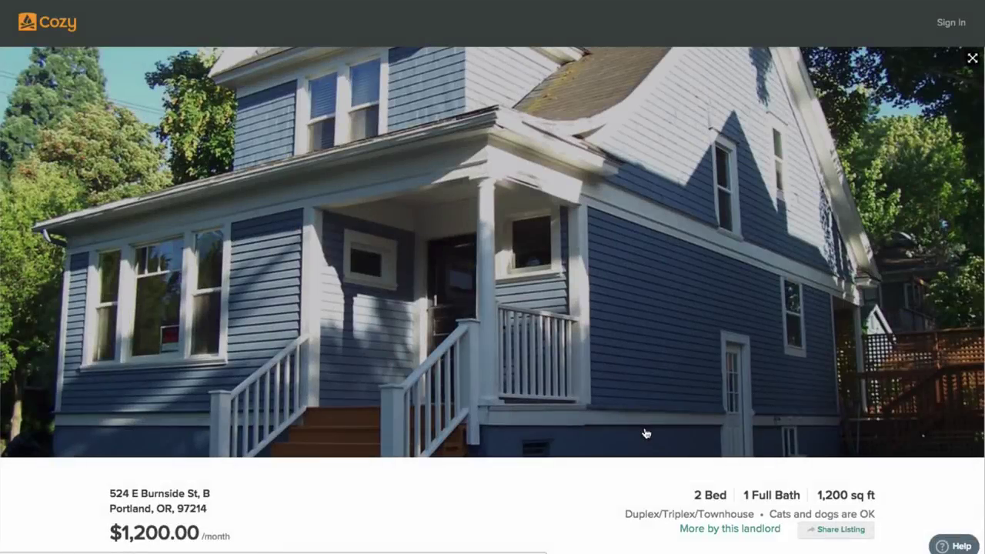
scroll(645, 433, down, 3)
scroll(646, 434, down, 2)
scroll(645, 433, down, 2)
scroll(646, 433, down, 2)
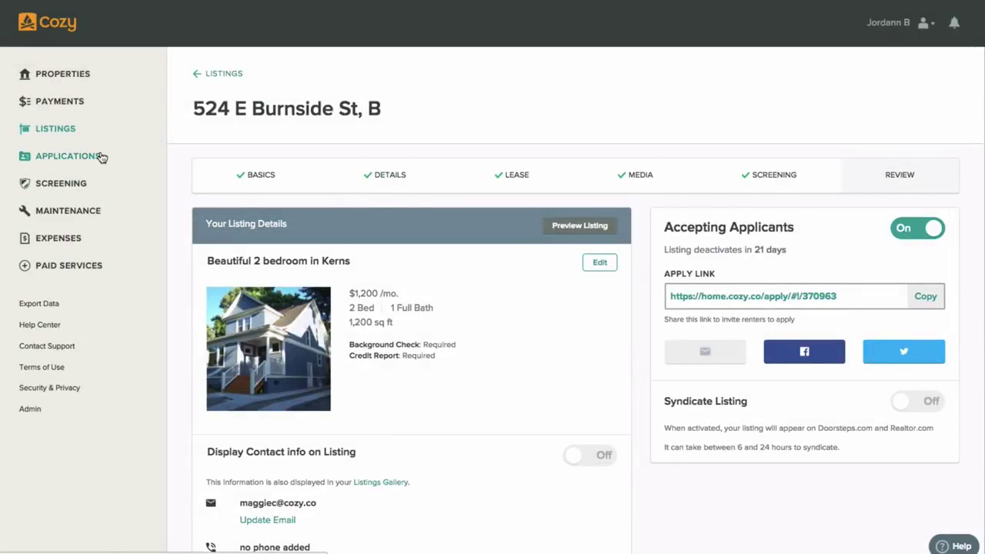
- From Applications, open the unit A applicant's renter profile and scroll through their history
click(102, 156)
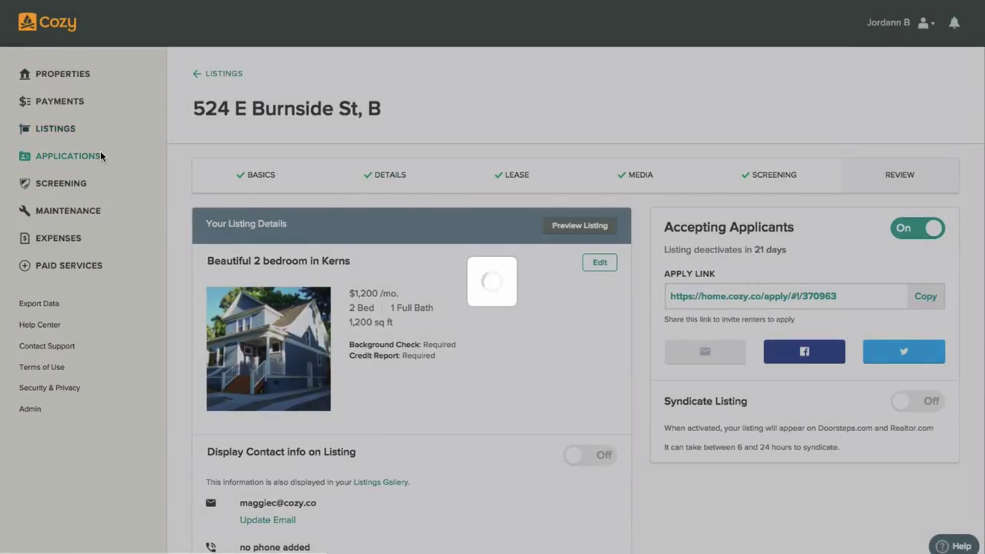
click(357, 240)
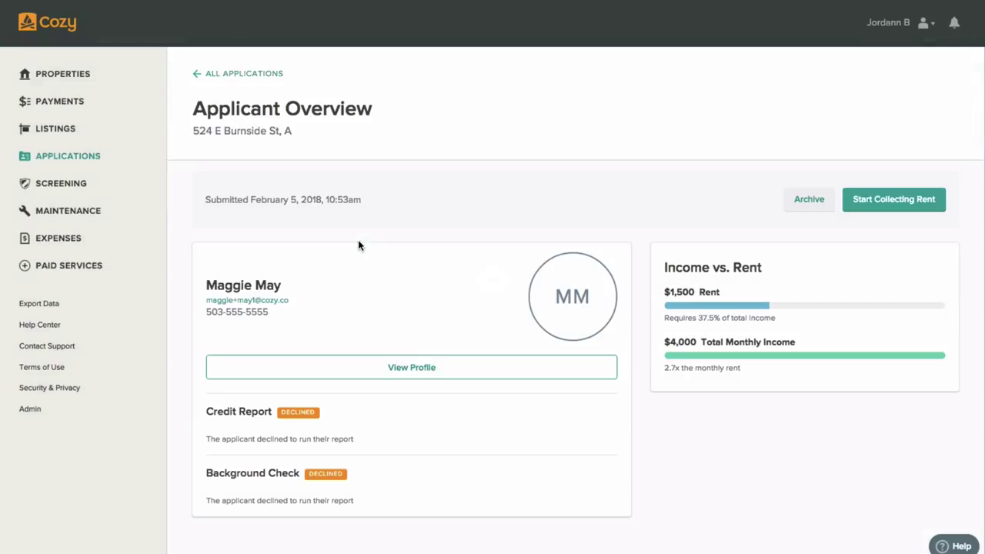
click(382, 367)
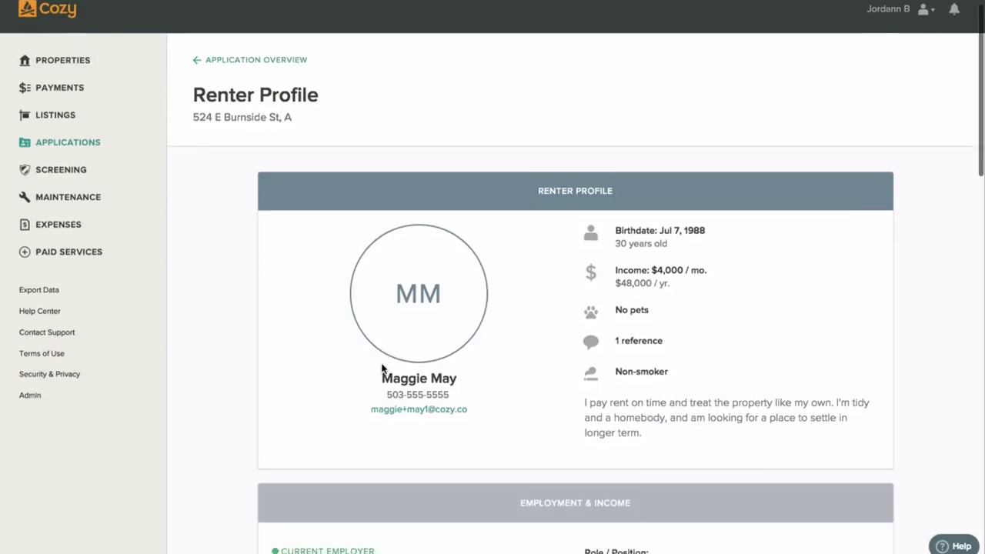
scroll(383, 368, down, 3)
scroll(383, 367, down, 2)
scroll(383, 368, down, 5)
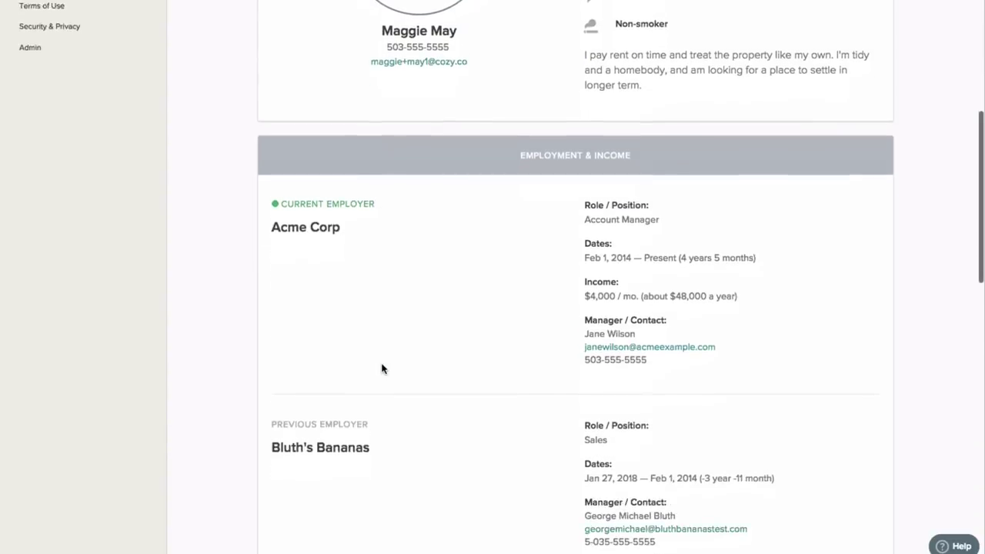
scroll(383, 368, down, 1)
scroll(383, 368, down, 3)
scroll(383, 368, down, 2)
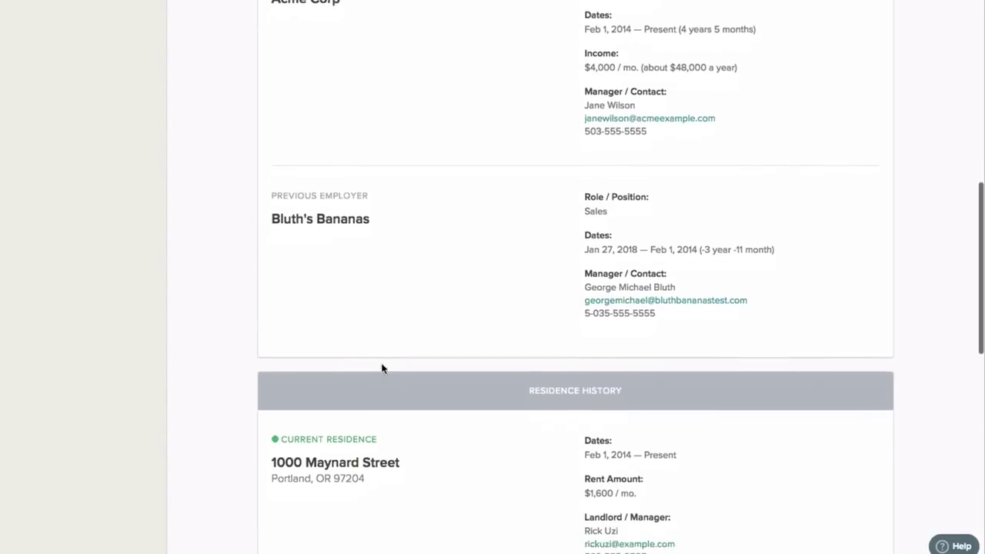
scroll(382, 367, down, 4)
scroll(382, 367, down, 4)
scroll(382, 367, down, 3)
scroll(383, 368, down, 1)
scroll(382, 368, down, 6)
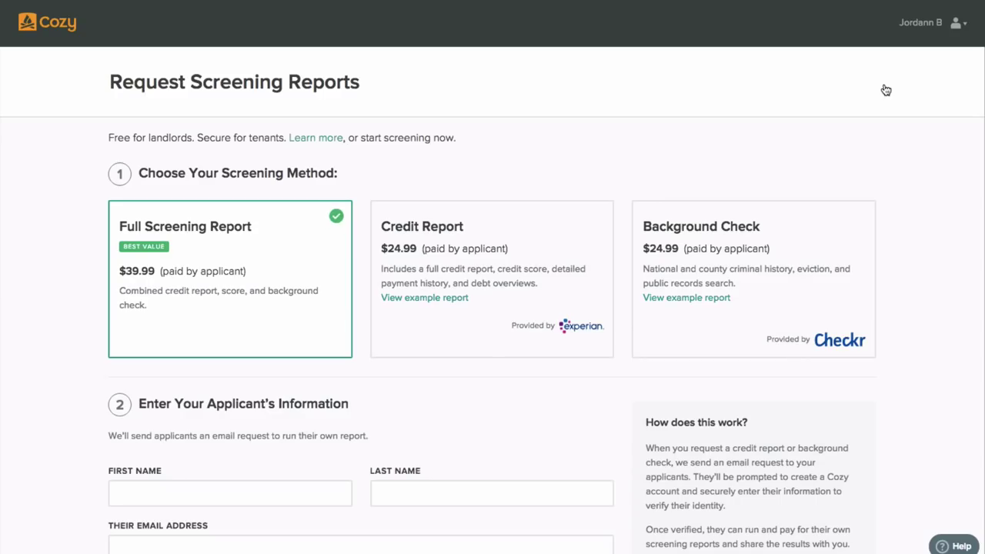
- Scroll down the Request Screening Reports form with the $39.99 Full Screening Report chosen
scroll(886, 90, down, 2)
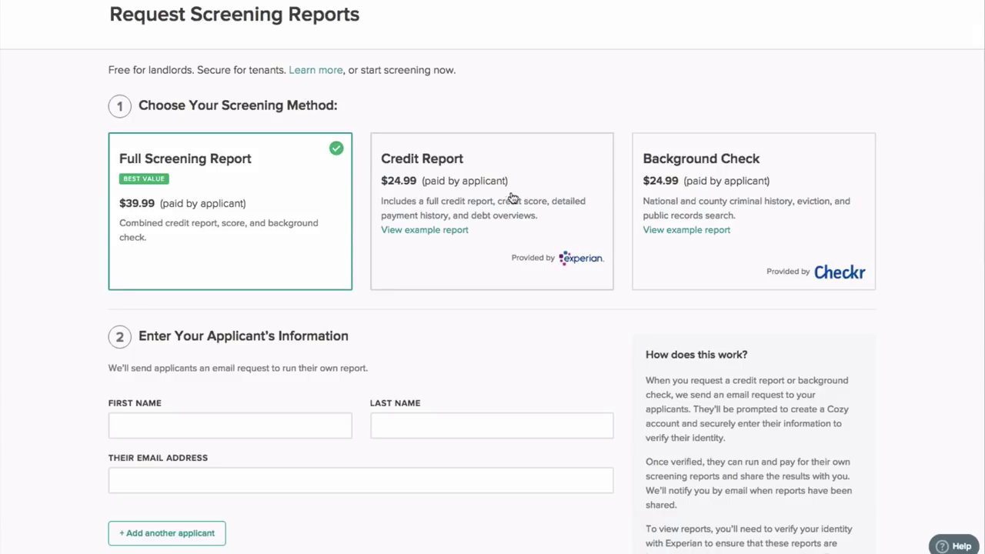
- Open the example credit report and scroll through the sample screening reports
click(453, 230)
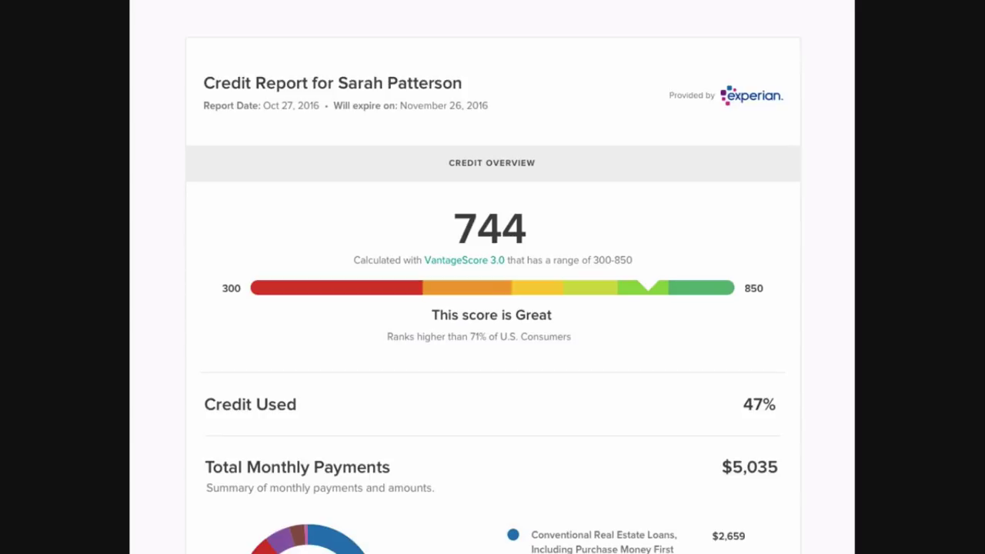
scroll(493, 308, down, 4)
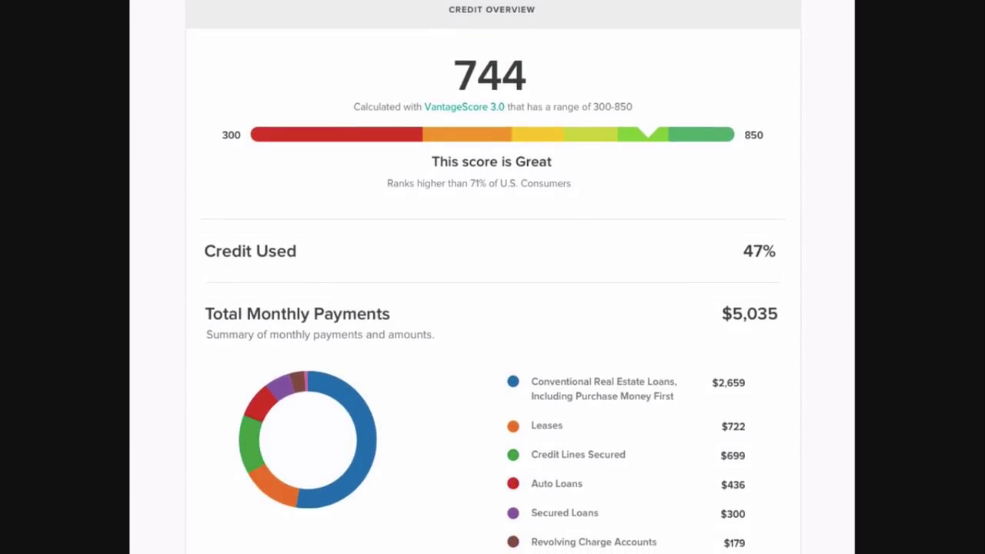
scroll(492, 307, down, 1)
scroll(493, 308, down, 2)
scroll(492, 307, down, 2)
scroll(493, 308, down, 3)
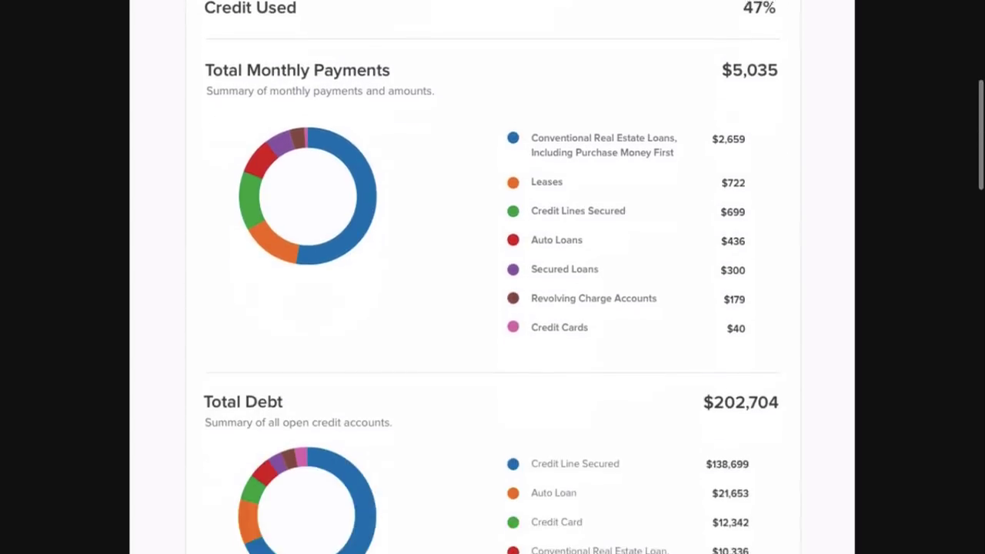
scroll(492, 308, down, 1)
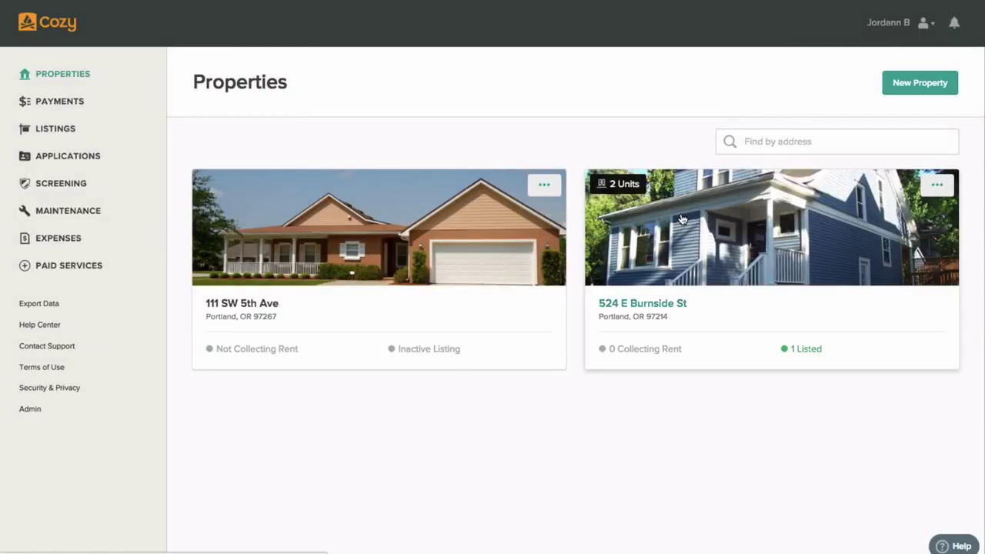
- Begin unit B rent collection with a fixed lease from 08/01/2018 to 07/31/2019
click(680, 213)
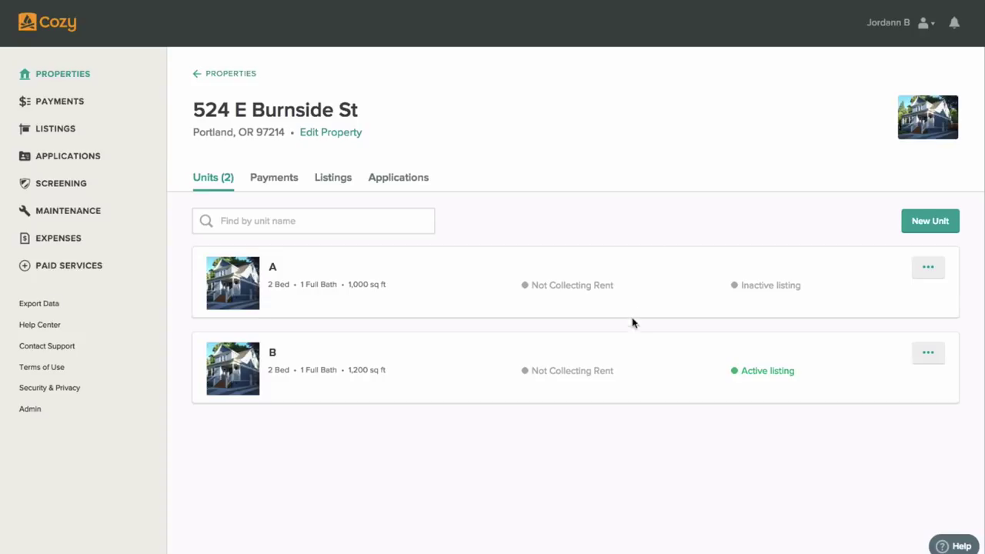
click(601, 368)
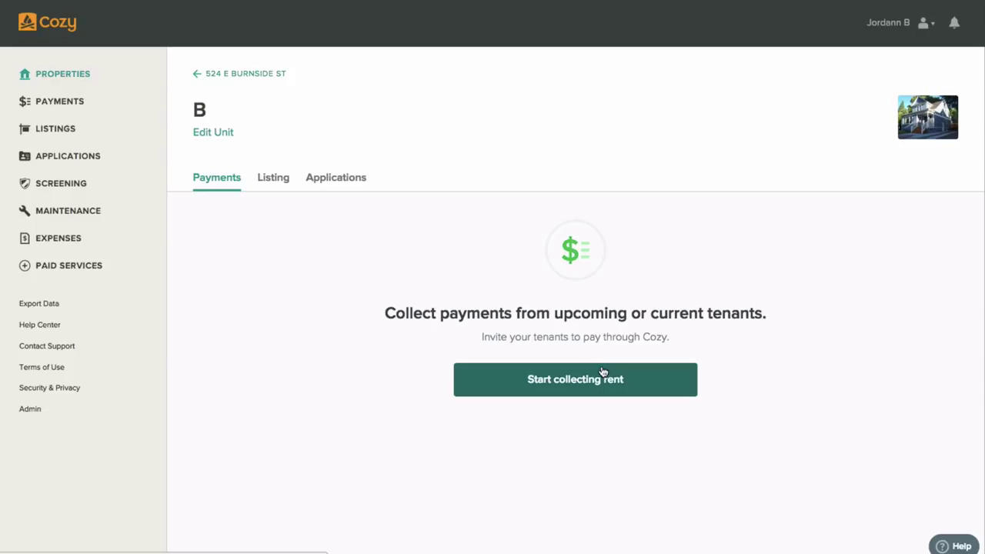
click(602, 373)
text(08/01/2018)
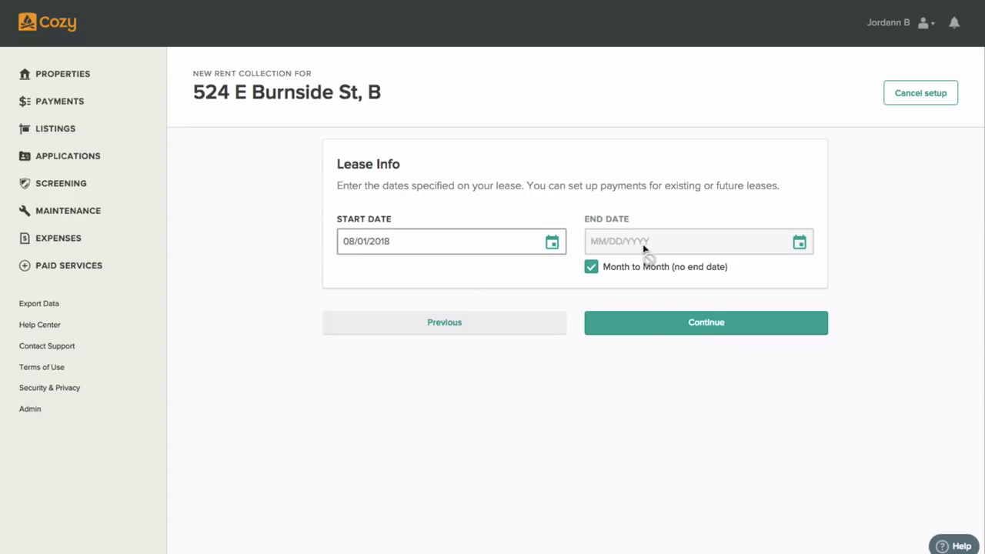
click(590, 266)
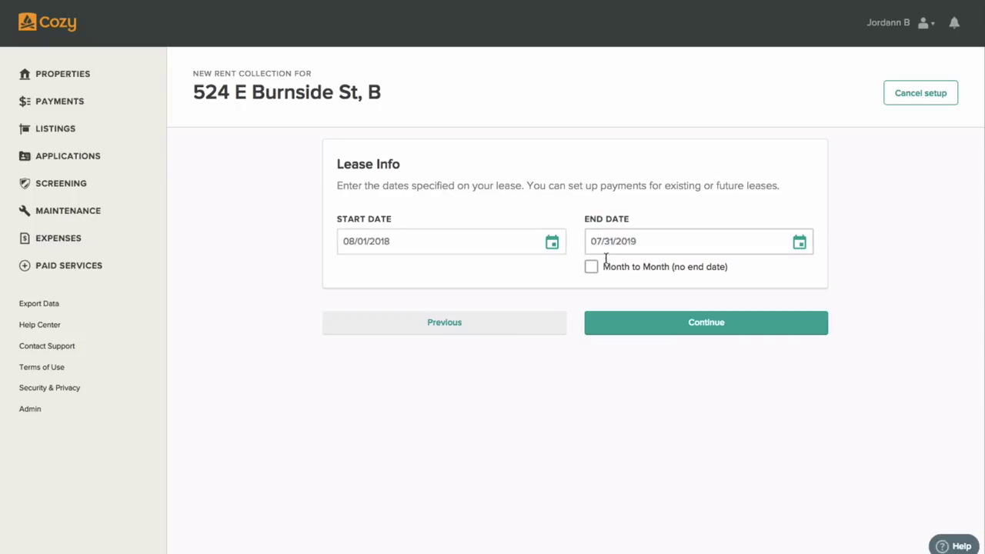
click(613, 322)
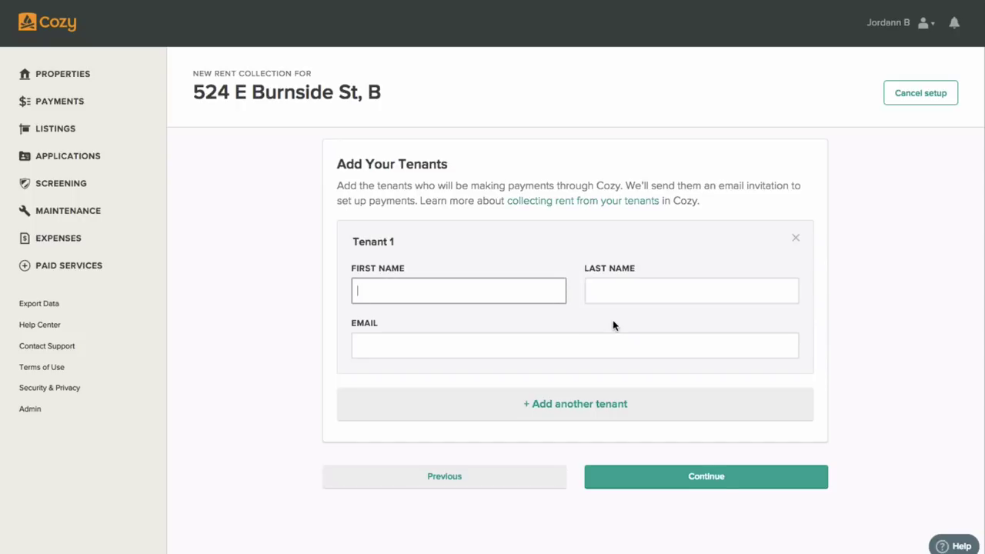
- Add the tenant's first name, last initial and e-mail address
text(Meggie)
key(Tab)
text(C)
key(Tab)
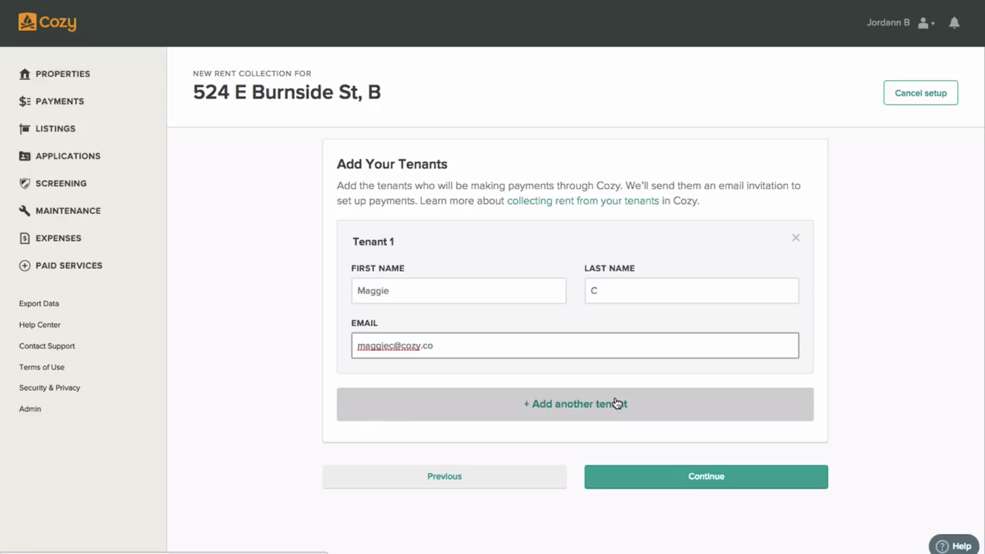
click(615, 486)
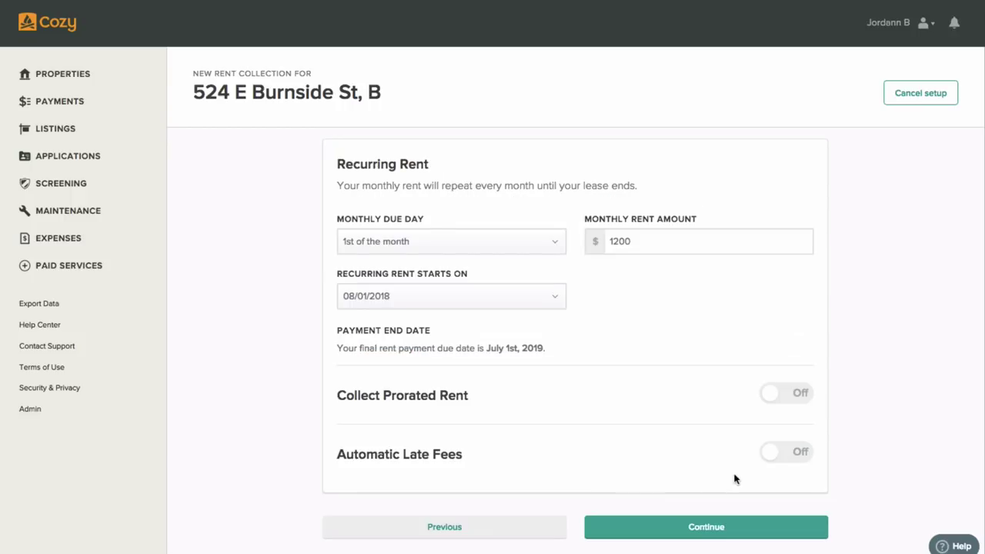
- Turn on automatic late fees with a $50 late fee
click(779, 452)
click(781, 454)
scroll(781, 454, down, 2)
click(779, 464)
text(50)
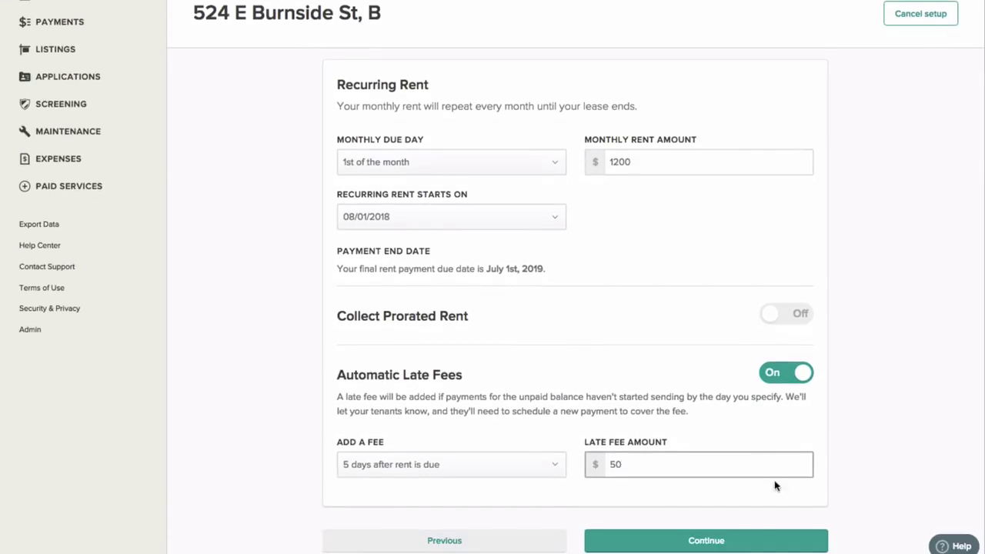
click(747, 541)
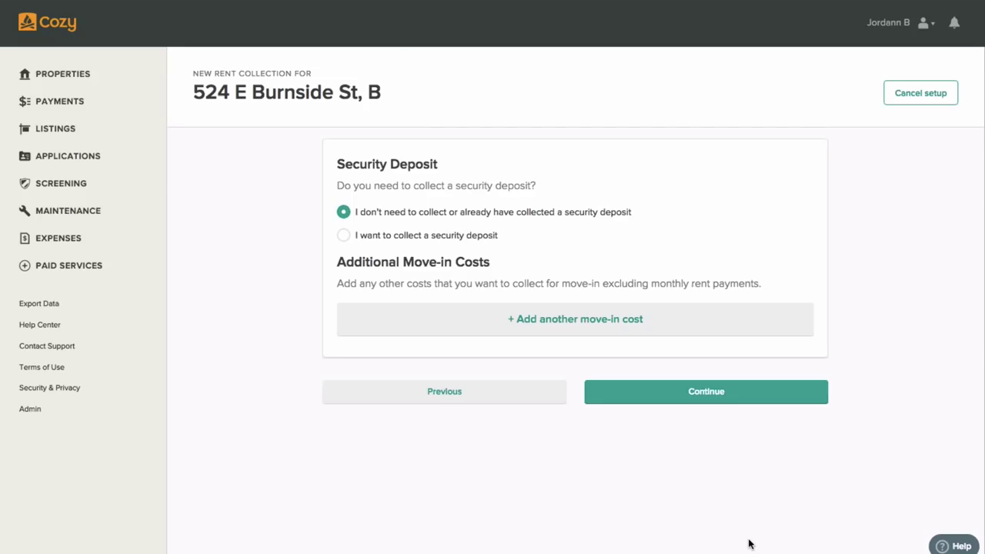
- Request a $1,200 security deposit due 08/01/2018
click(343, 235)
click(377, 281)
text(1200)
click(398, 330)
text(08/01/2018)
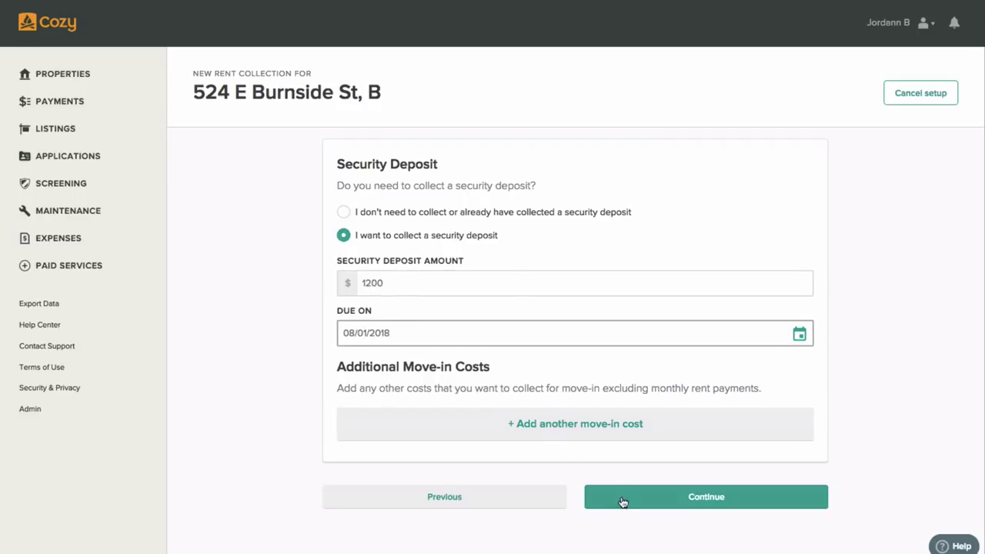
click(625, 504)
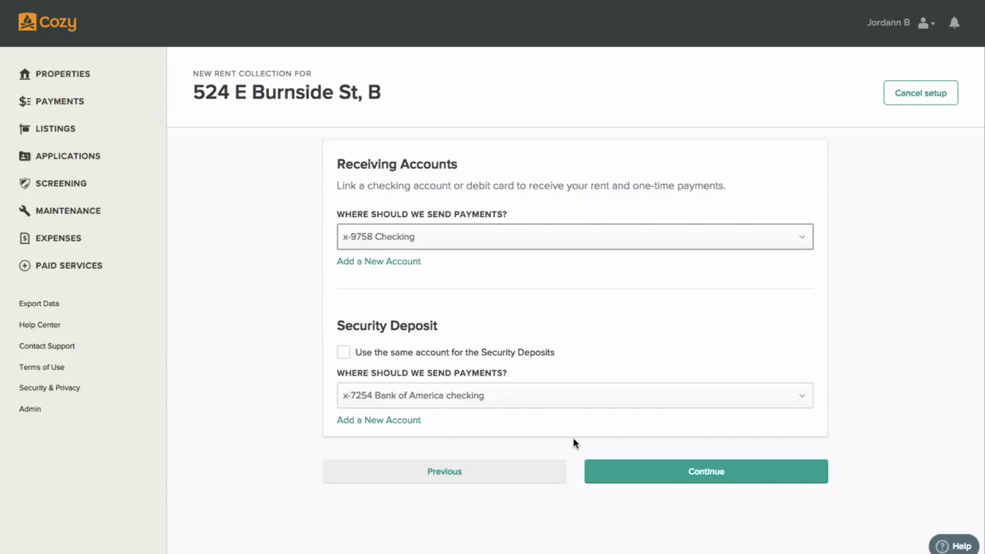
- Accept the checking receiving account, share no documents, and keep renters insurance required
click(598, 469)
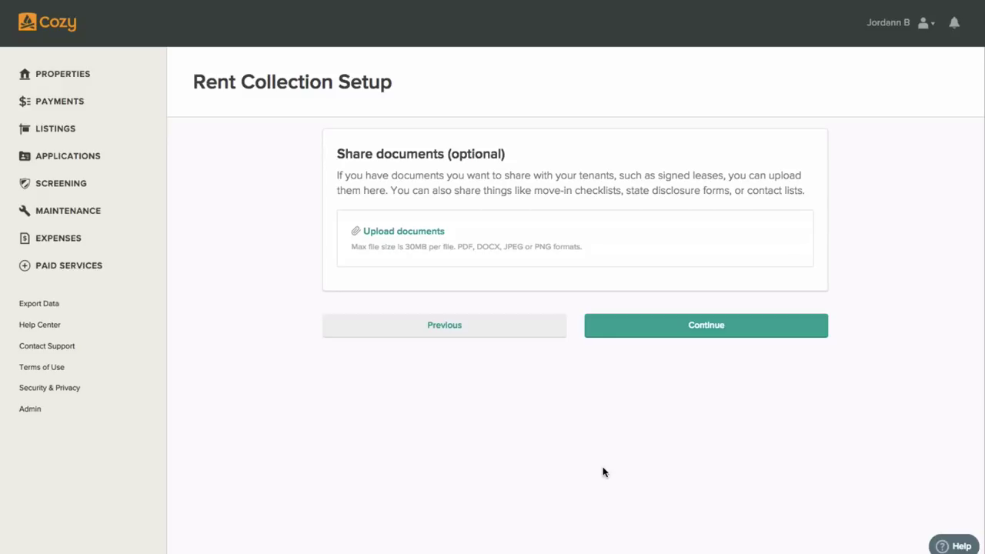
click(664, 330)
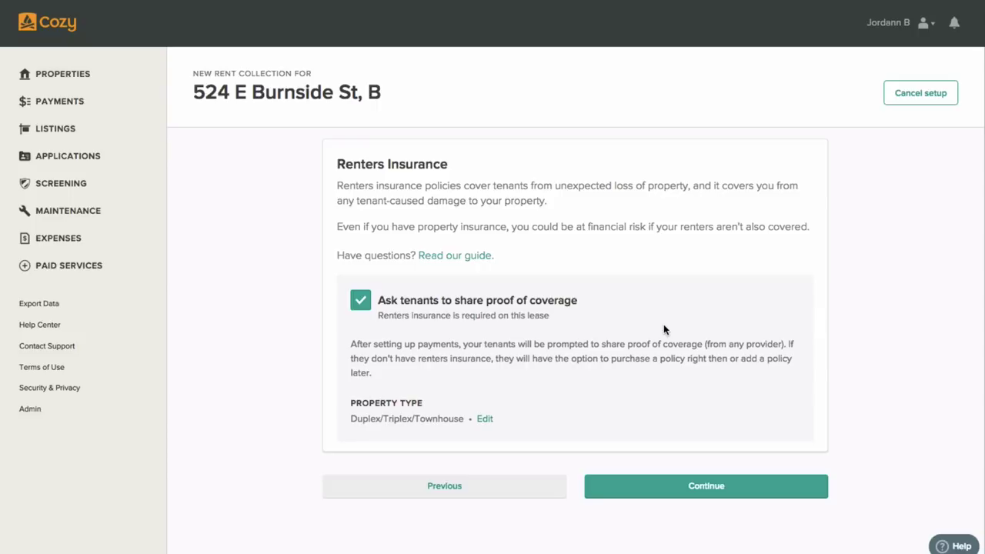
click(654, 486)
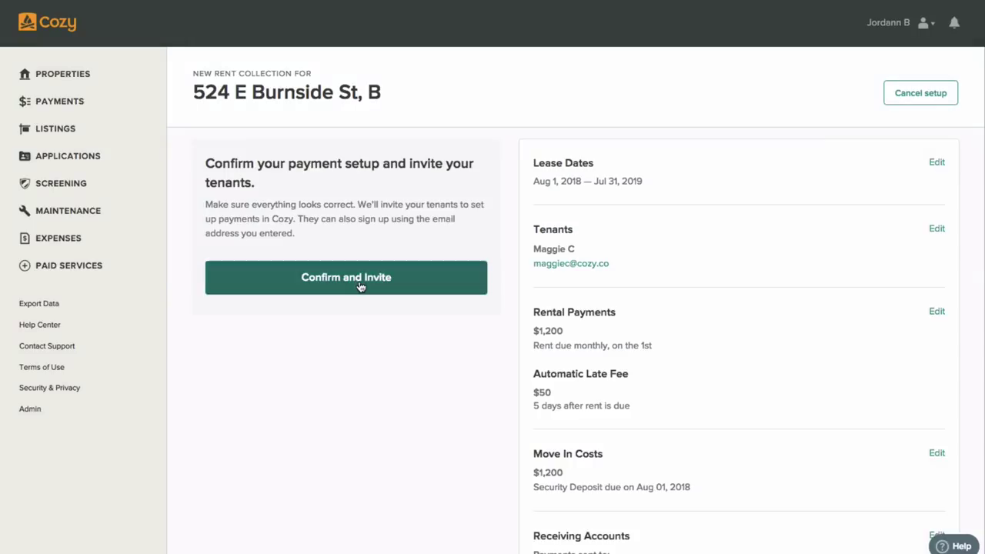
- Confirm unit B's rent setup, invite the tenant, and view the lease payments
click(359, 282)
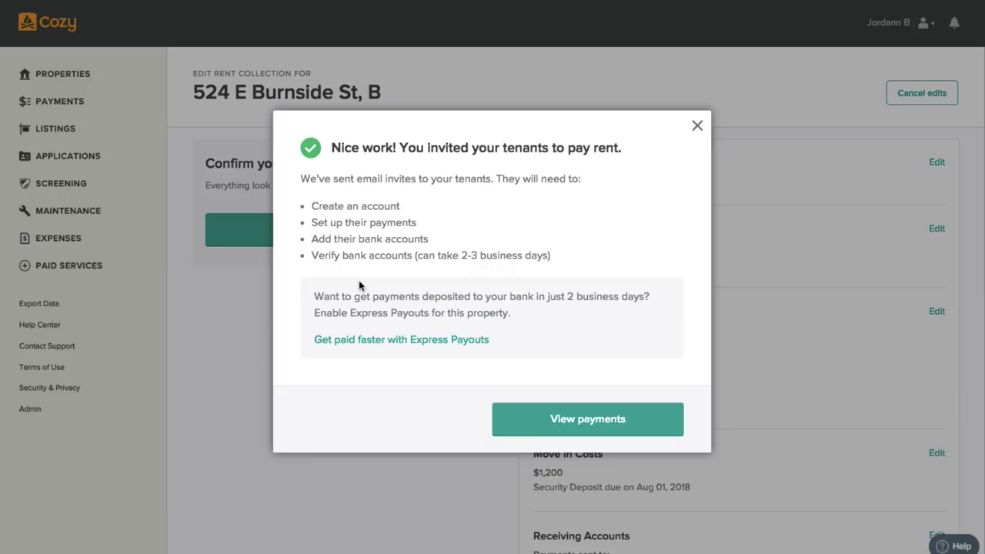
click(511, 419)
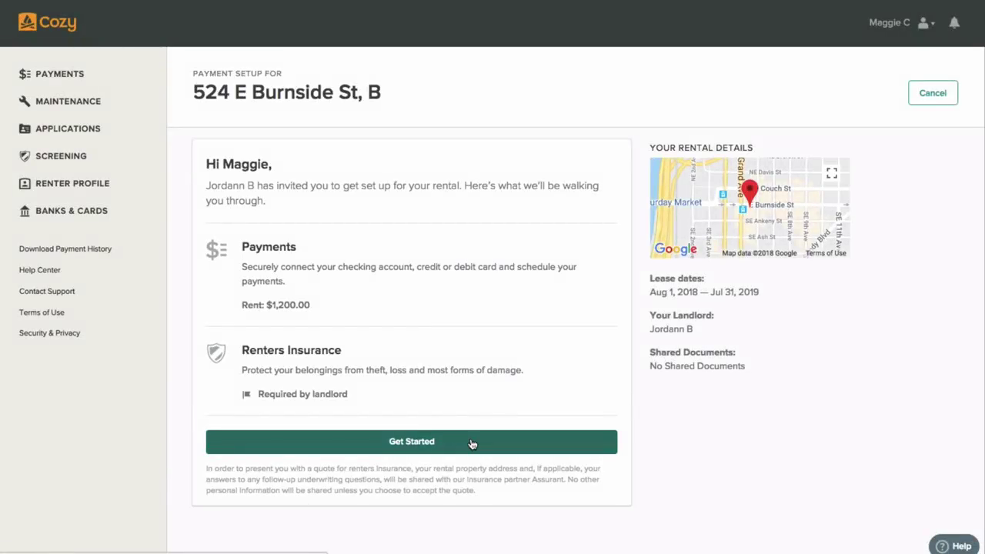
- As the tenant, accept the $1,200 security deposit and $1,200 monthly rent, and confirm the schedule
click(472, 444)
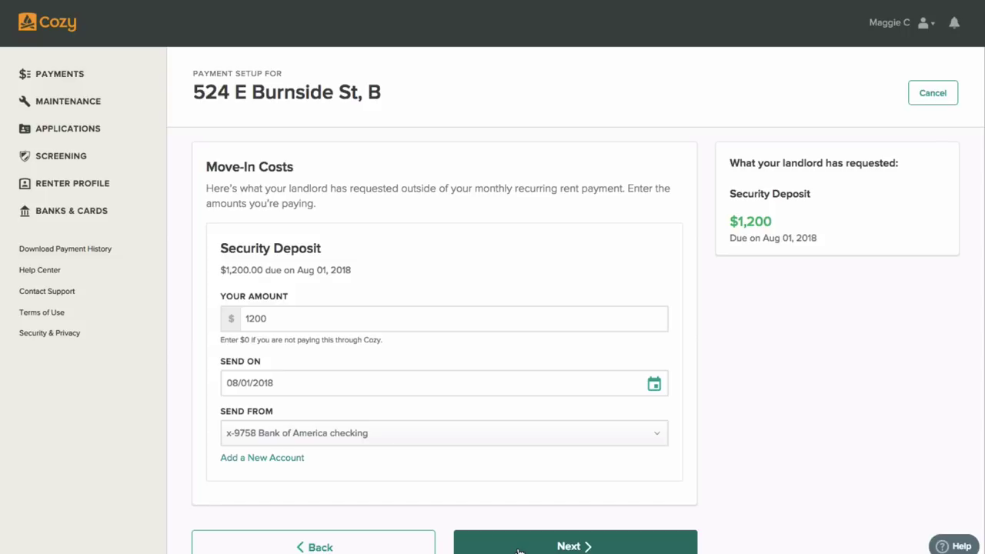
click(519, 548)
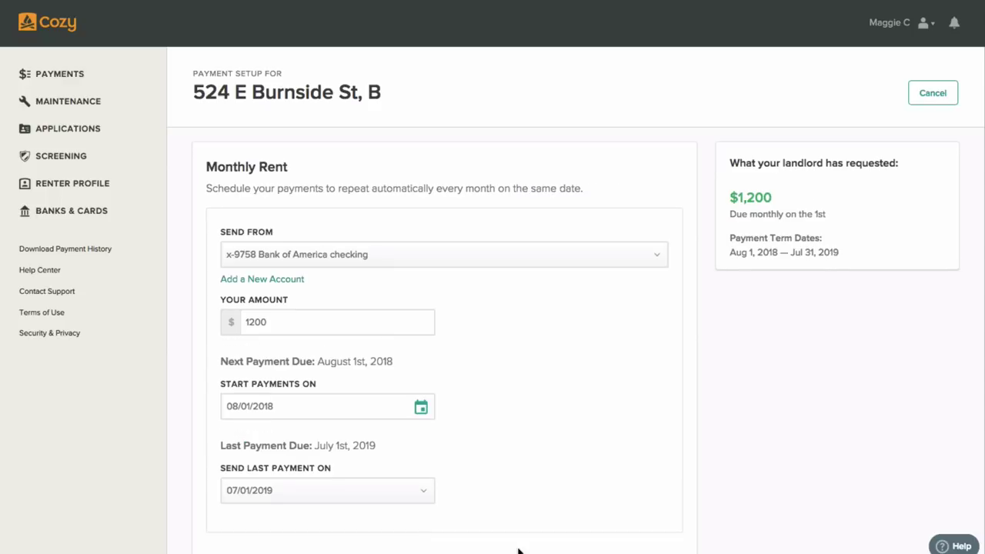
scroll(519, 551, down, 1)
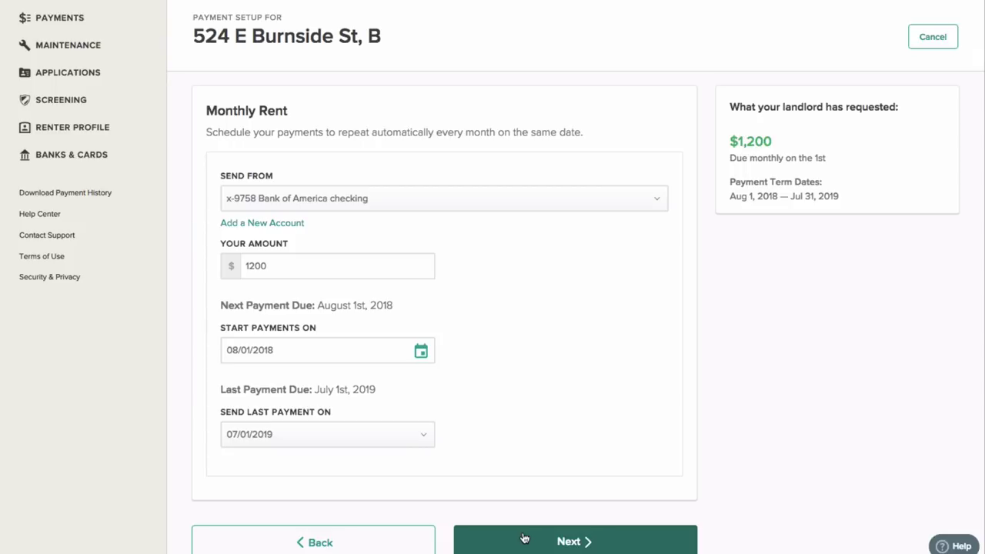
click(523, 538)
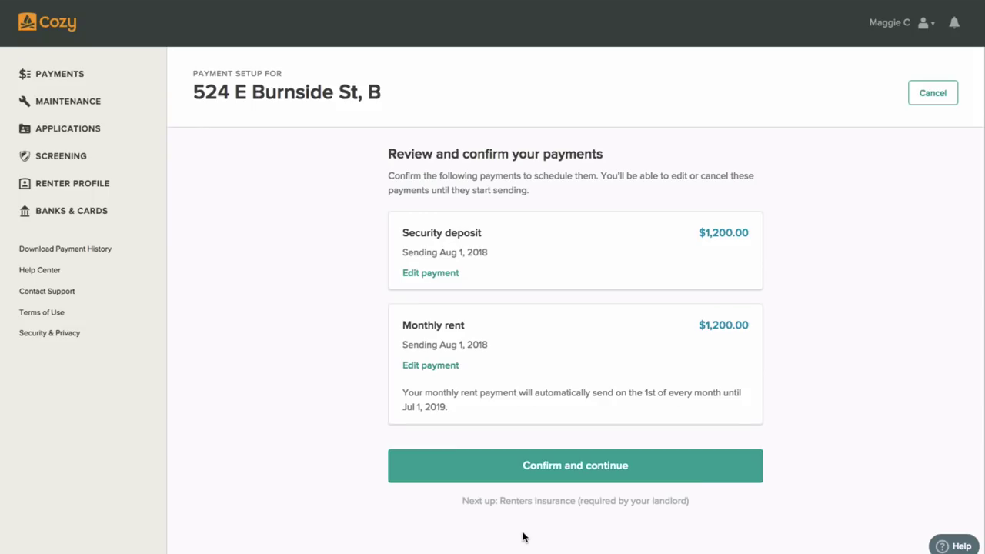
click(530, 474)
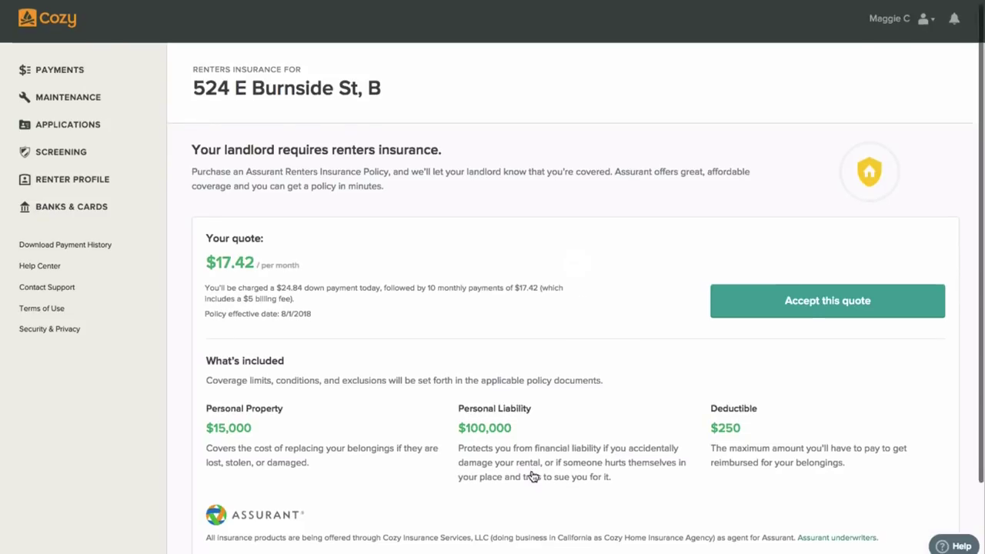
- Scroll down the $17.42/month renters insurance quote page
scroll(532, 476, down, 3)
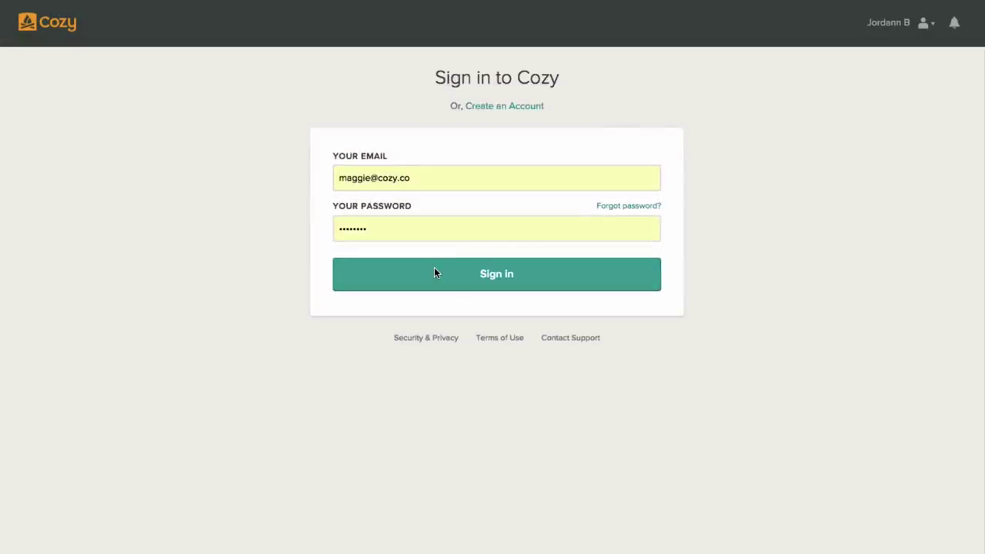
click(434, 269)
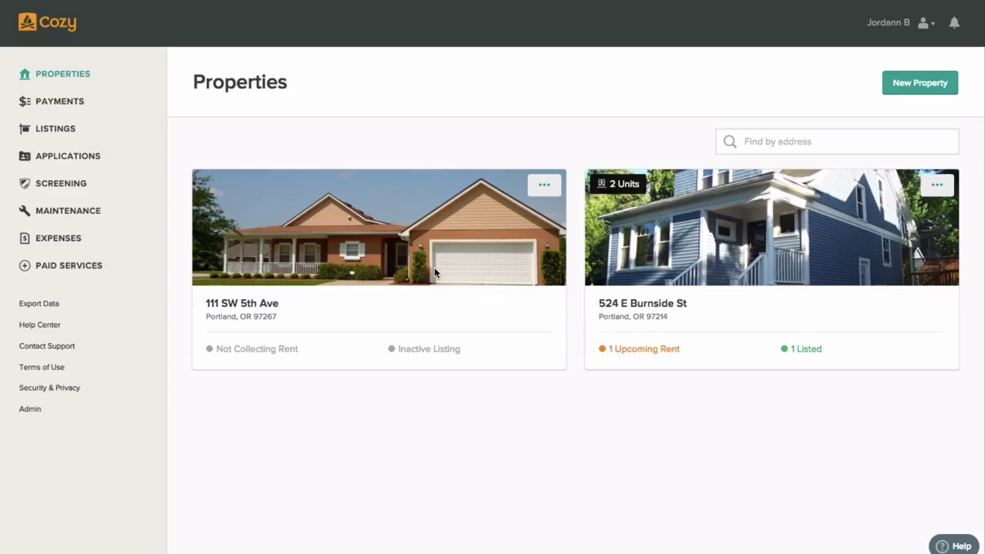
click(101, 106)
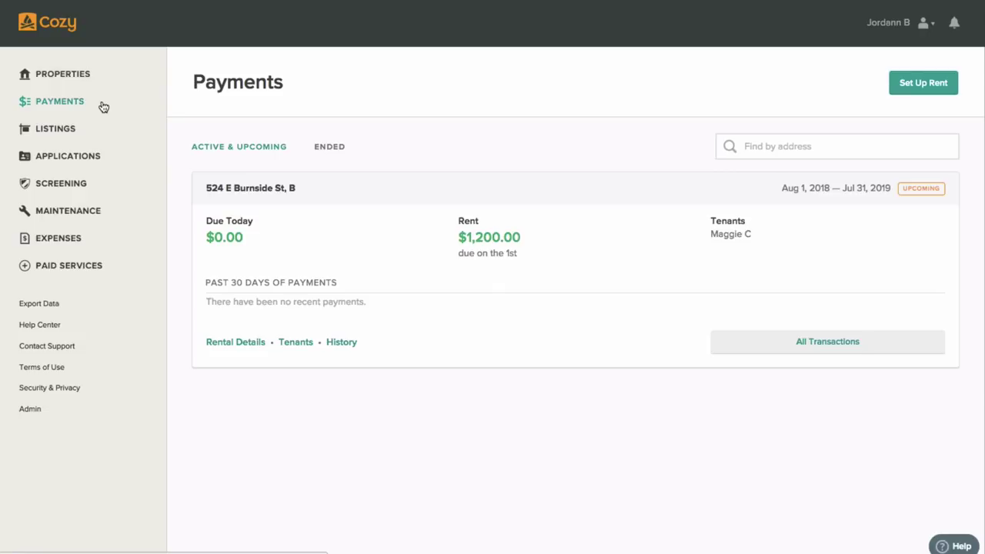
click(289, 206)
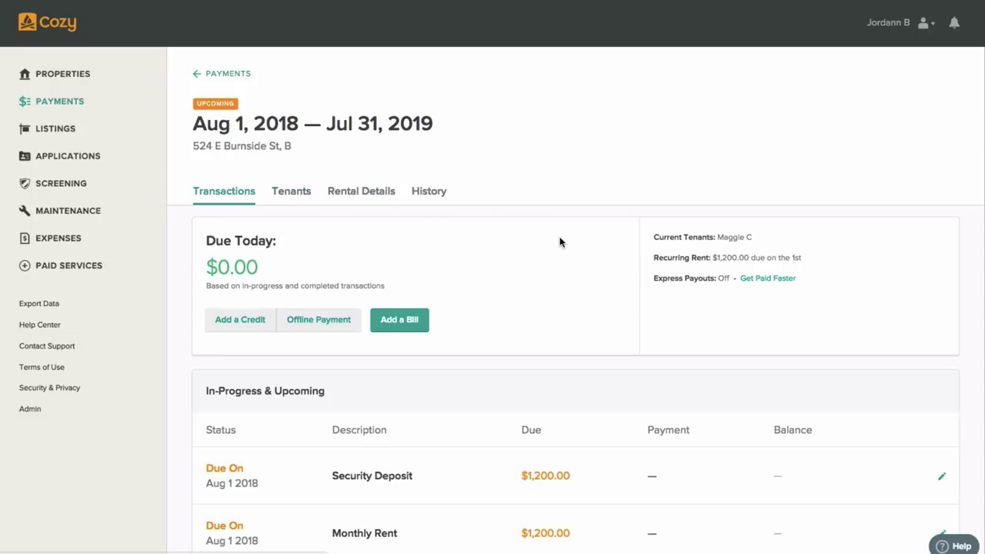
click(743, 278)
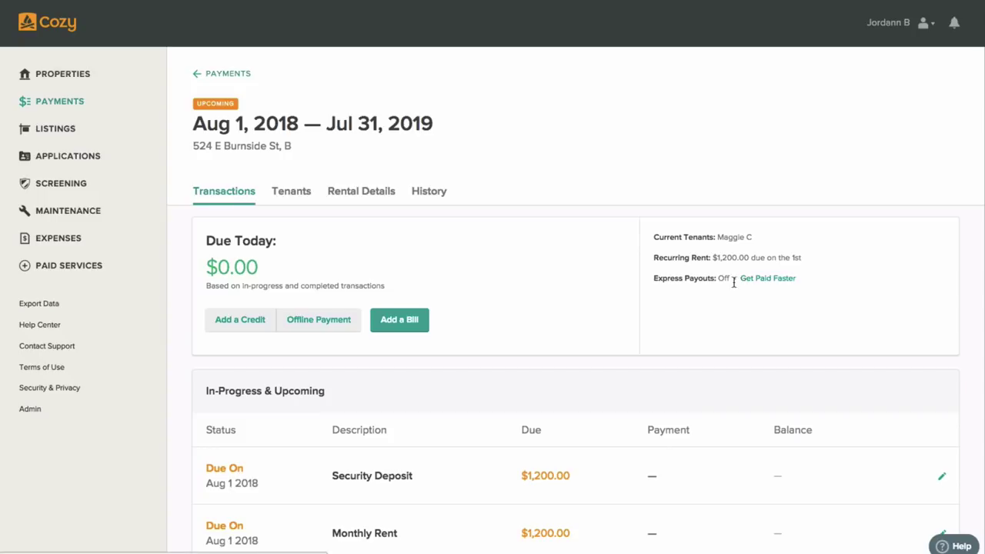
click(410, 329)
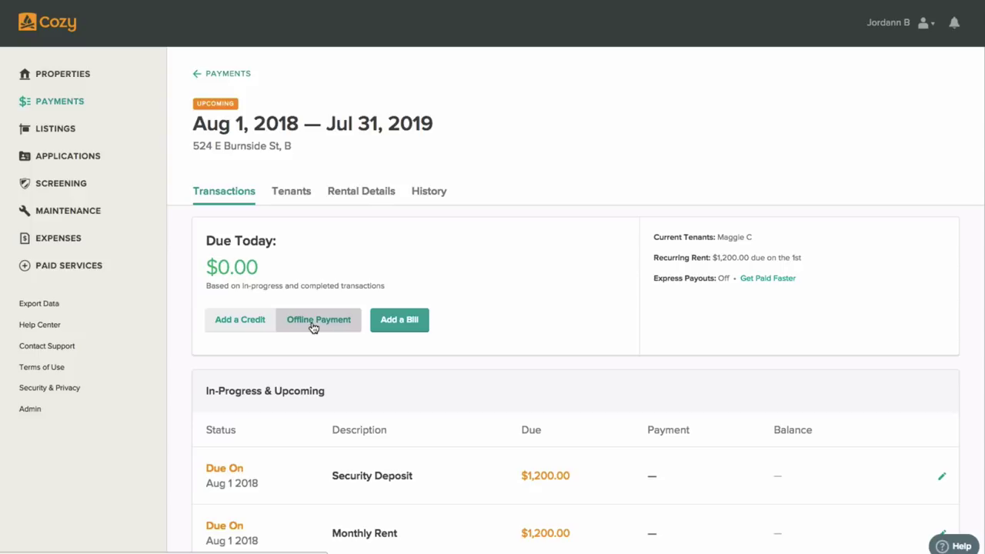
- Review unit B's Tenants and Rental Details tabs, then bring up the payments Export Data page
click(292, 193)
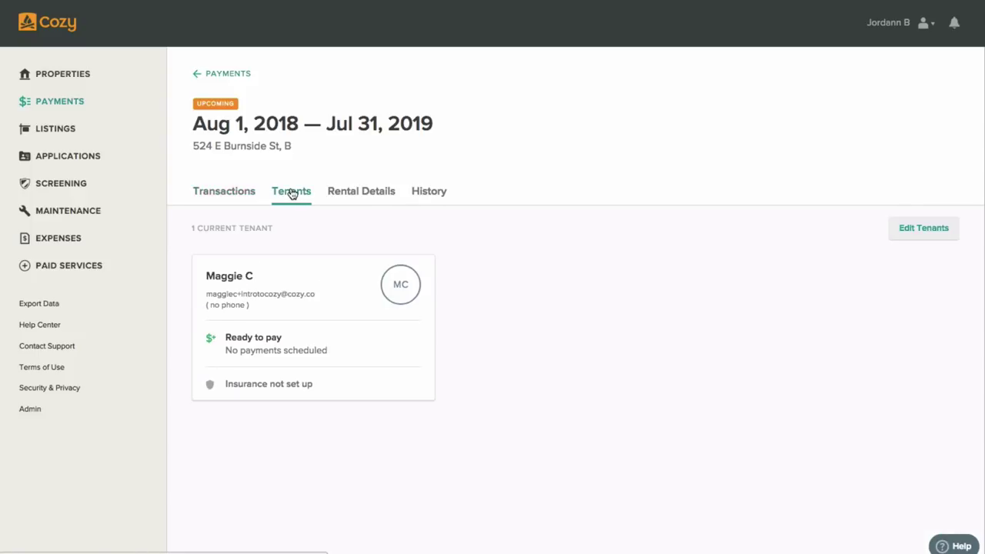
click(346, 202)
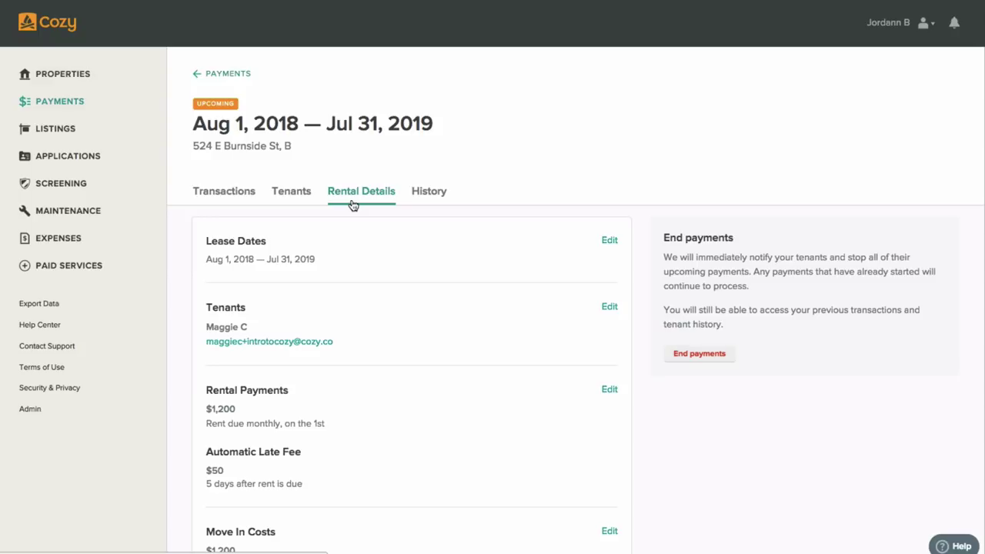
click(77, 101)
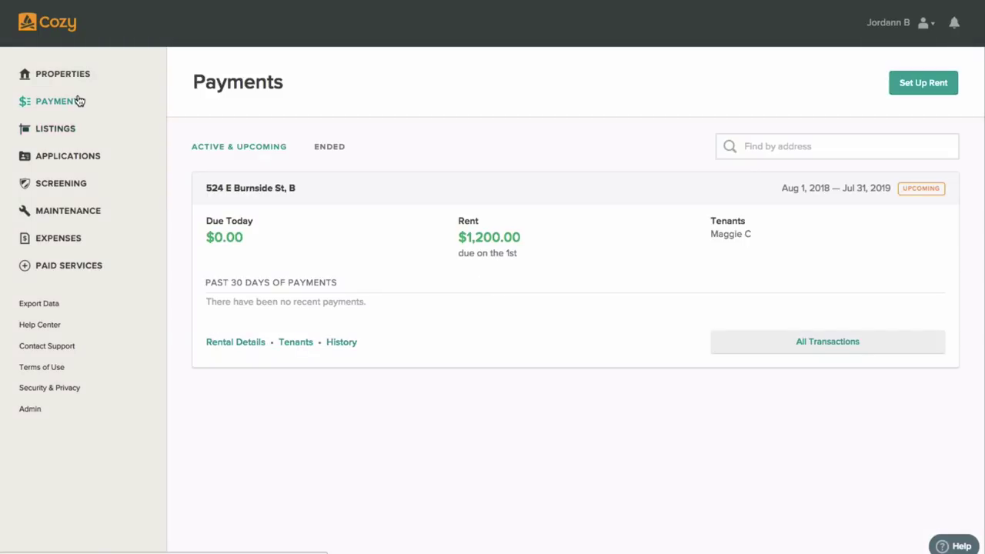
click(52, 300)
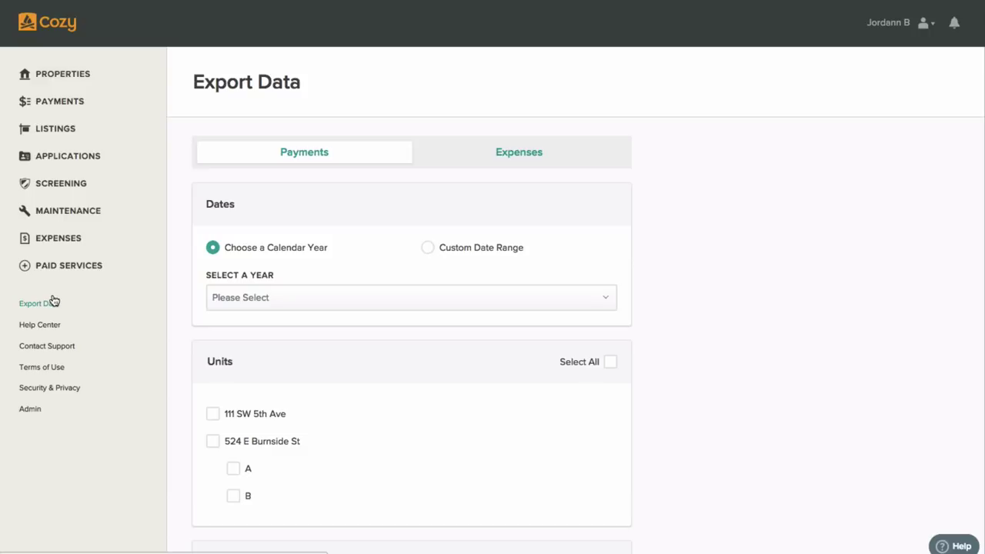
- Look over the Window weatherizing maintenance request and a new request form, then show the Expenses list
click(66, 212)
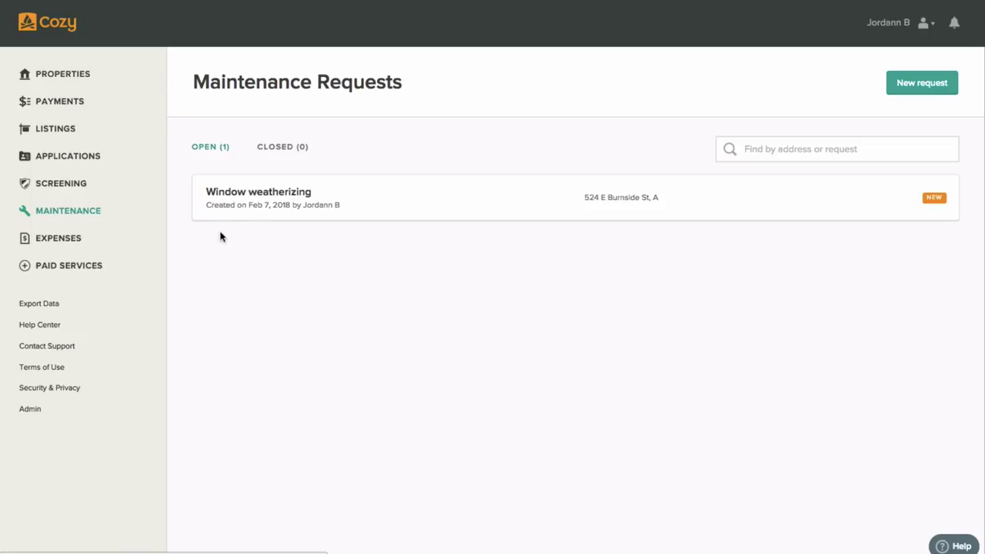
click(257, 218)
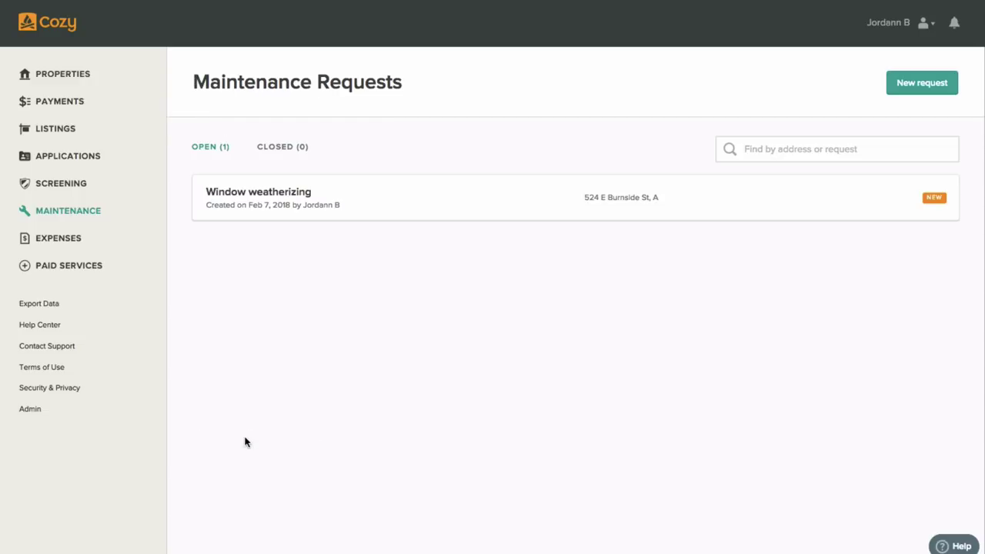
click(891, 91)
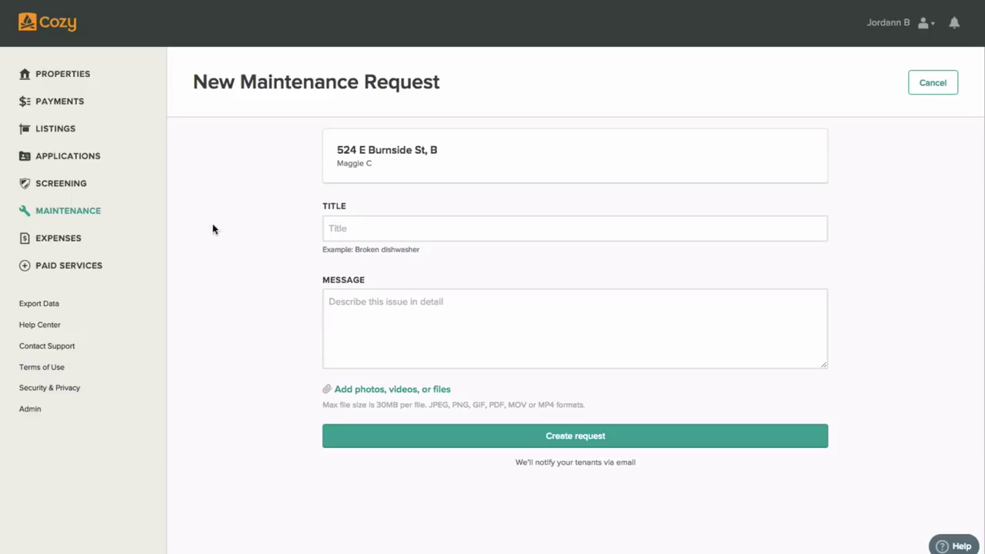
click(77, 240)
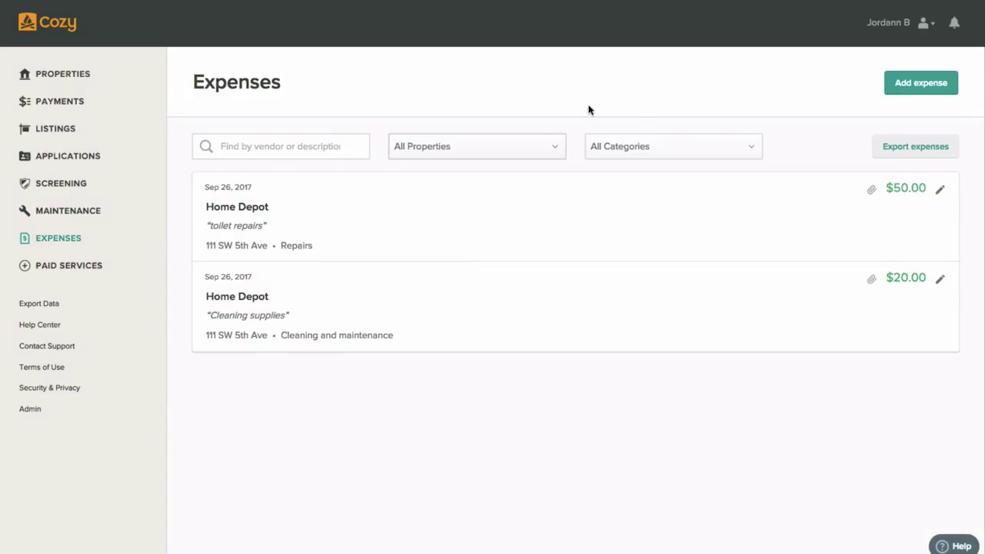
- Open a blank Add Expense form and browse its Category list (Repairs, Supplies, Utilities) without choosing
click(917, 87)
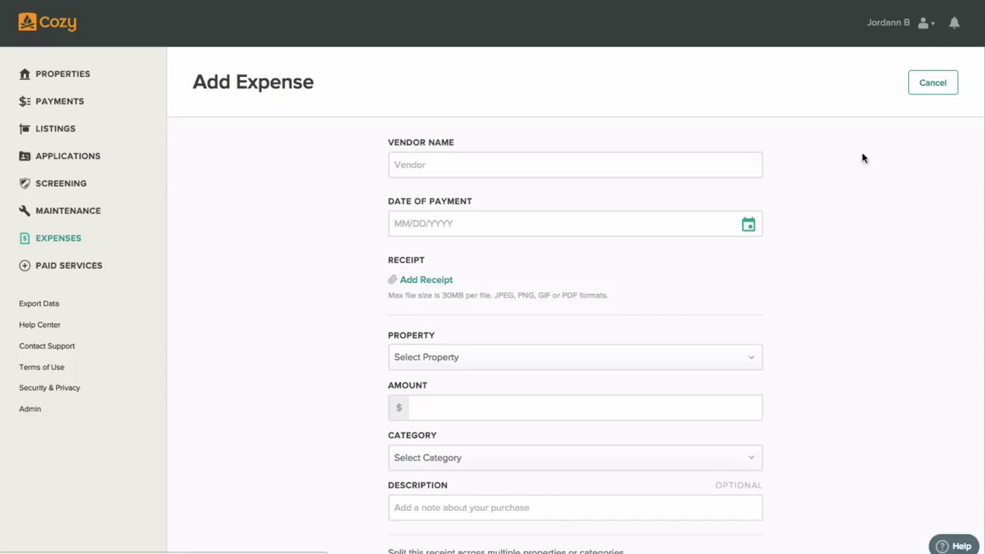
scroll(800, 249, down, 2)
click(725, 374)
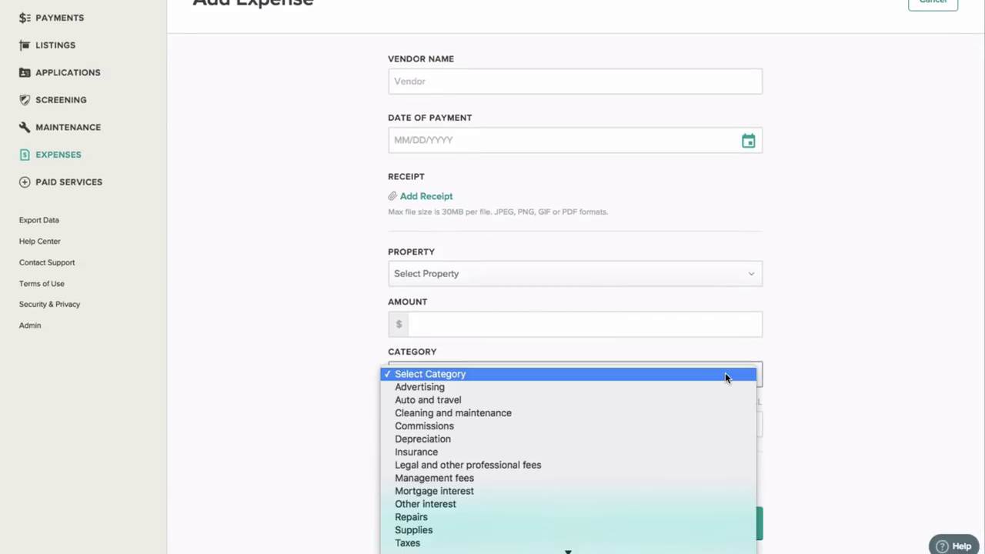
scroll(725, 372, down, 1)
click(784, 360)
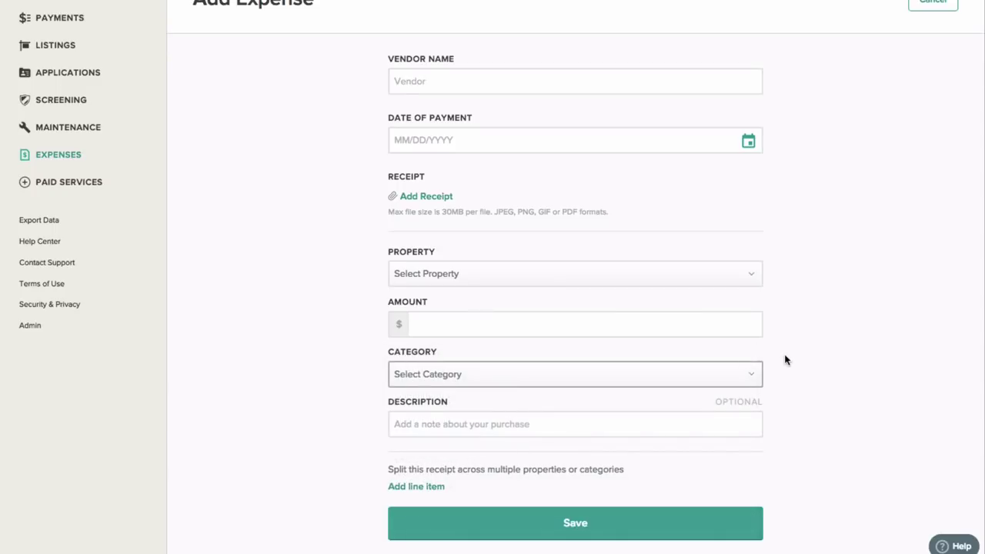